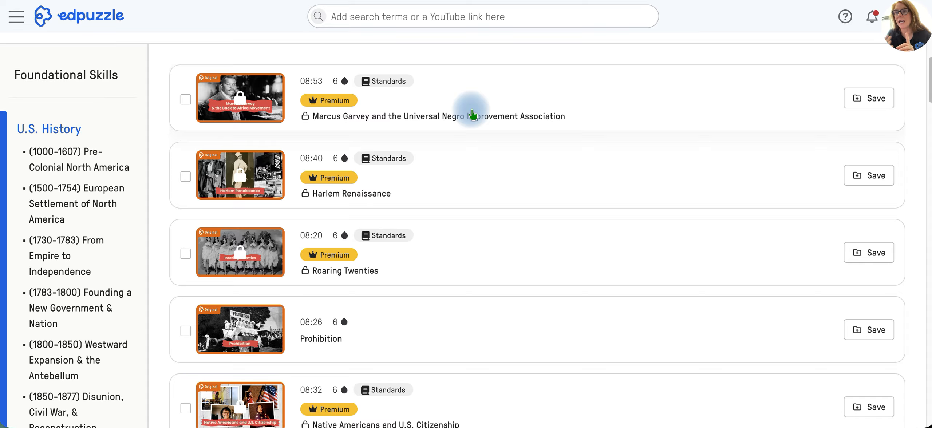
Preview the Marcus Garvey and the Universal Negro Improvement Association video with its embedded questions, and leave the preview
left_click(472, 115)
left_click(54, 375)
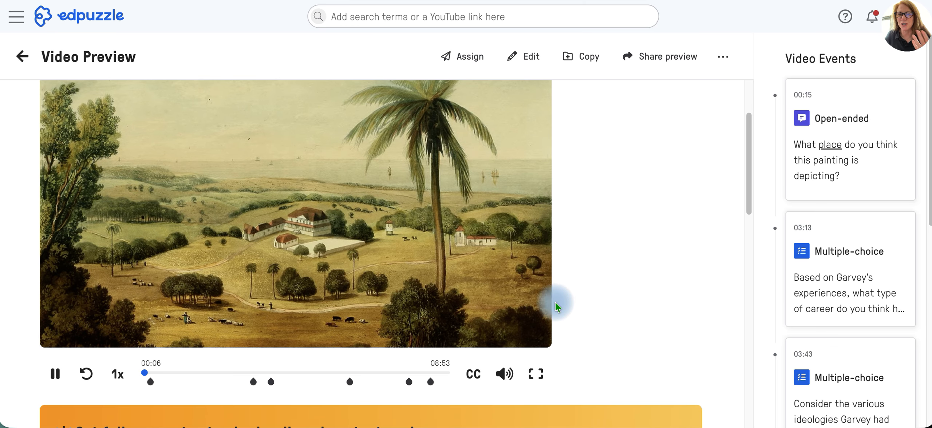
left_click(23, 56)
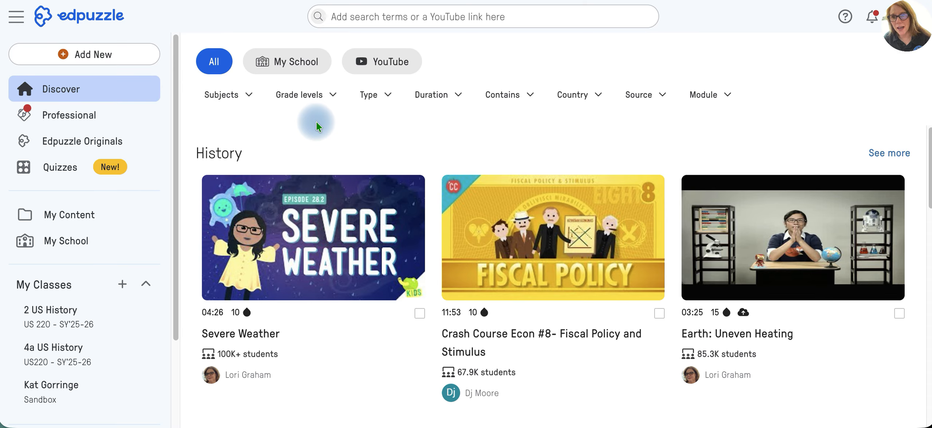
Create a new quiz in the Quizzes section and bring up the choice of question types
left_click(60, 167)
left_click(85, 54)
left_click(565, 241)
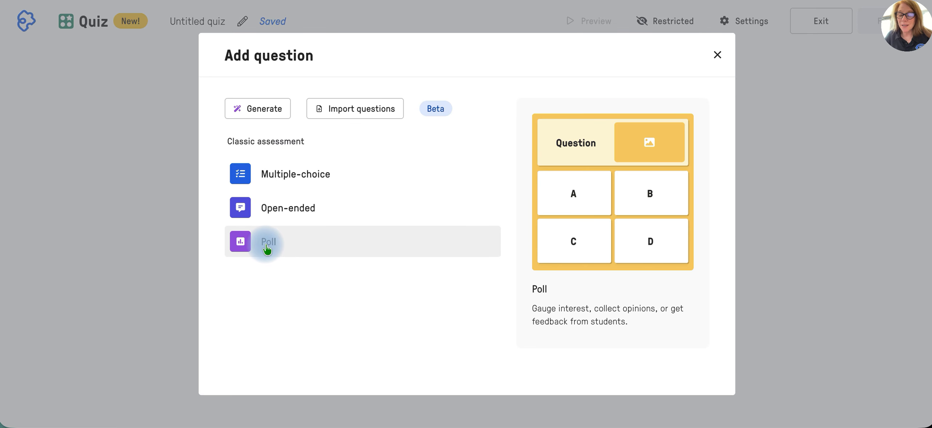
Add a multiple-choice question reading "What is the best pizza topping?" to the quiz
left_click(295, 174)
left_click(358, 119)
type("What is the best Pizza to")
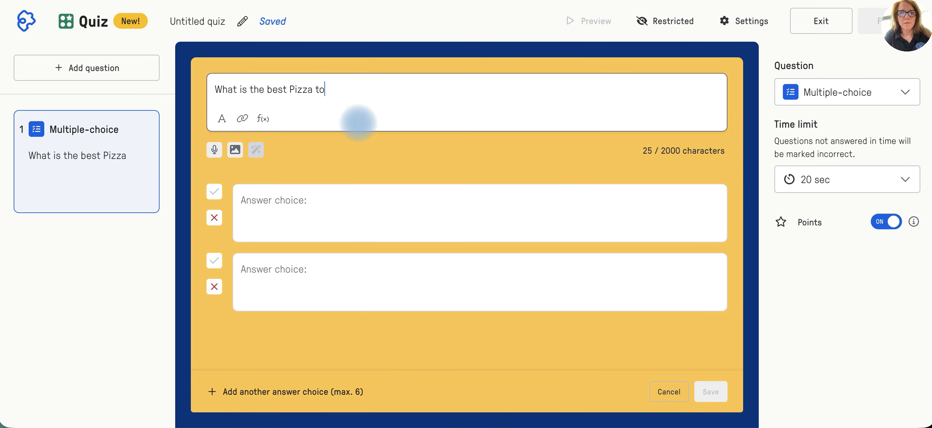
type("pping?")
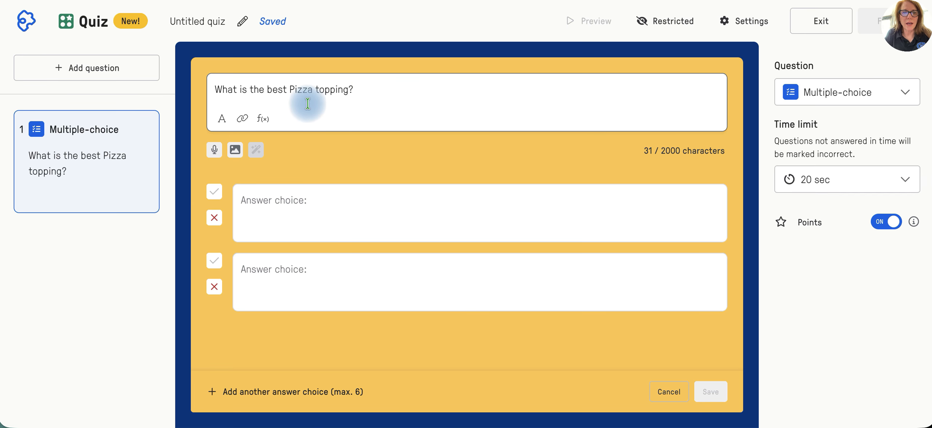
left_click(291, 96)
key("BackSpace")
type("p")
Enter the answer choices "pepperoni" and "sausage", mark pepperoni as correct, and save the question
left_click(291, 203)
type("pepperoni")
left_click(290, 309)
type("sausage")
left_click(215, 192)
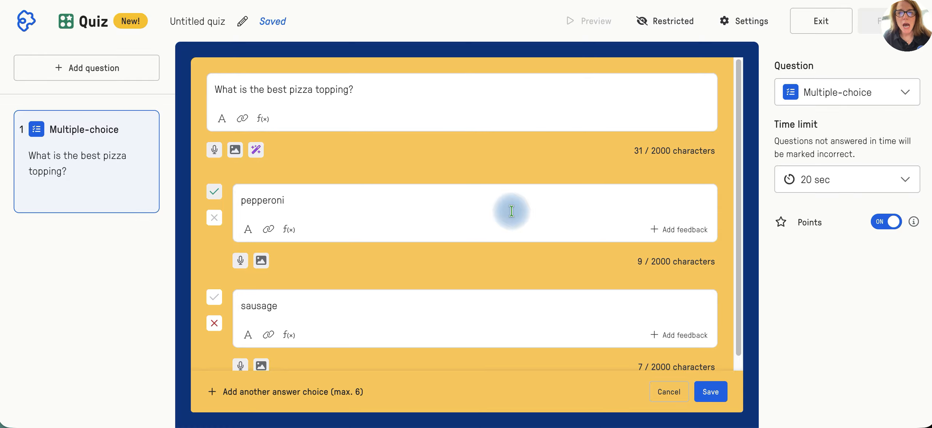
scroll(512, 211, "down", 1)
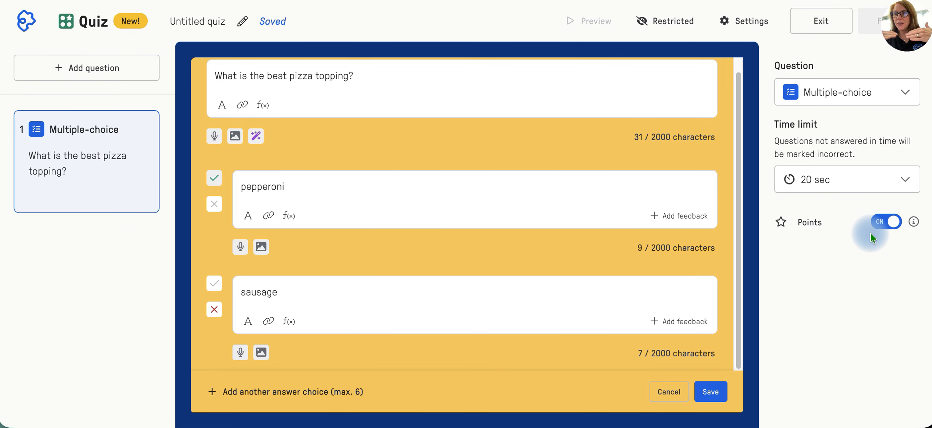
left_click(708, 394)
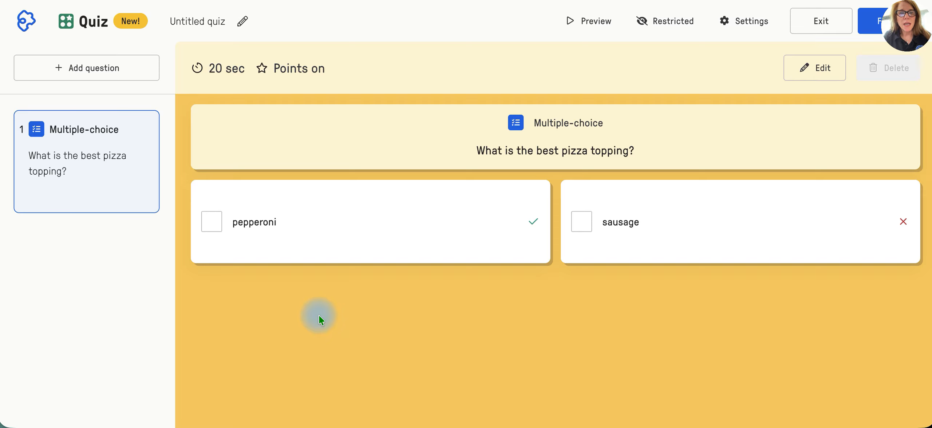
Add and save an open-ended question reading "What is the best pizza restaurant in Omaha?" with points left on
left_click(86, 68)
left_click(305, 188)
type("What is the best ")
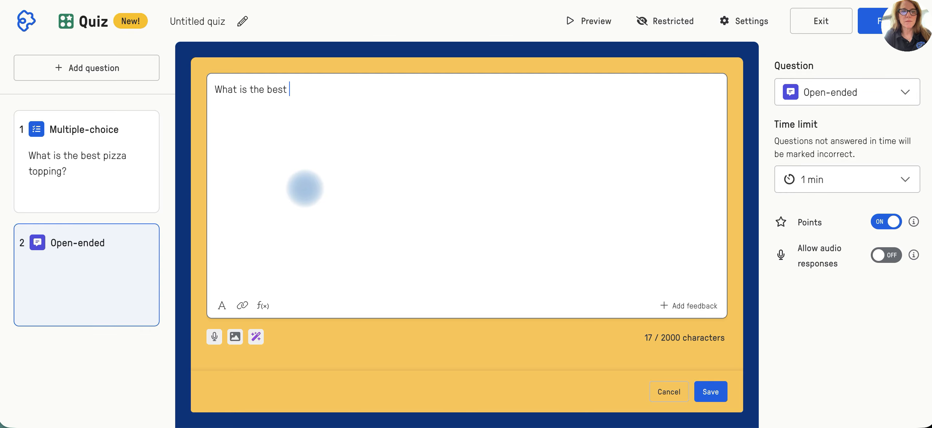
type("pizza restau")
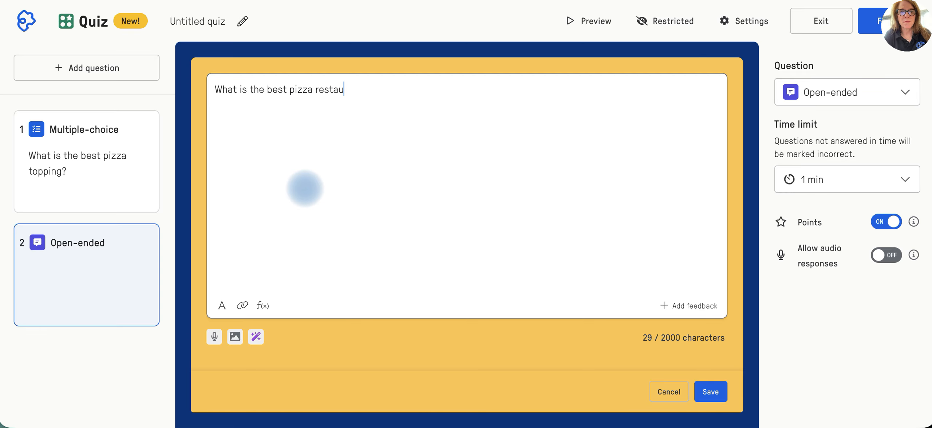
type("rant in Omaha?")
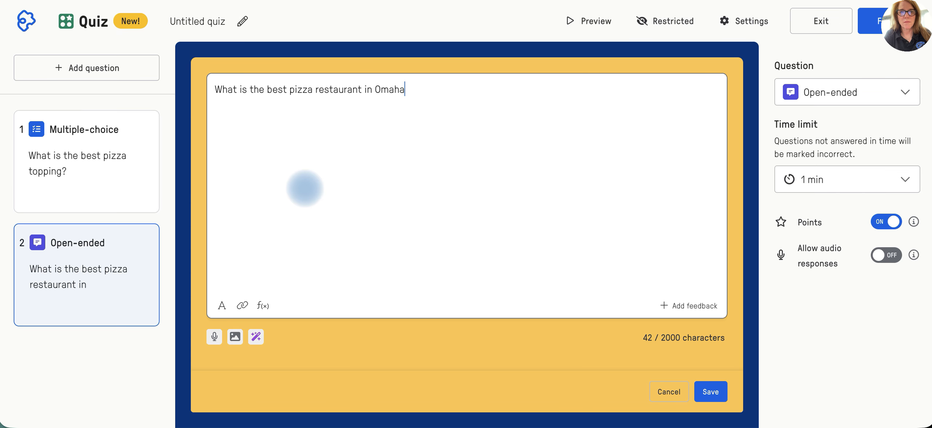
left_click(881, 223)
left_click(881, 223)
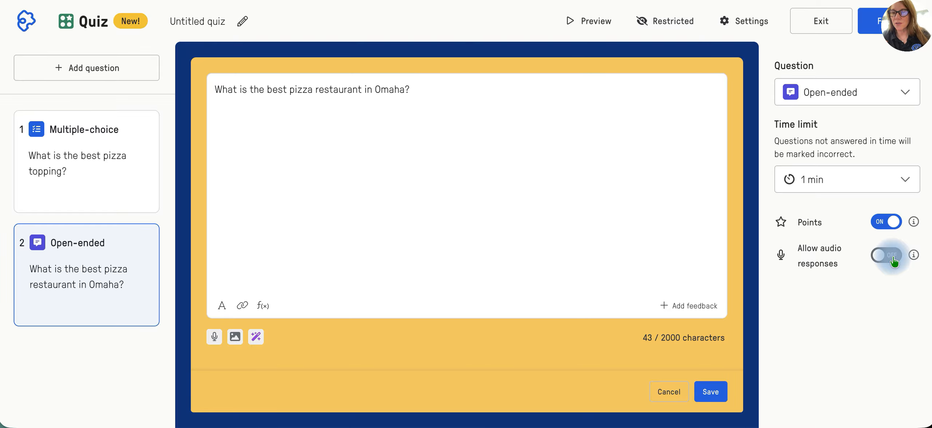
left_click(711, 392)
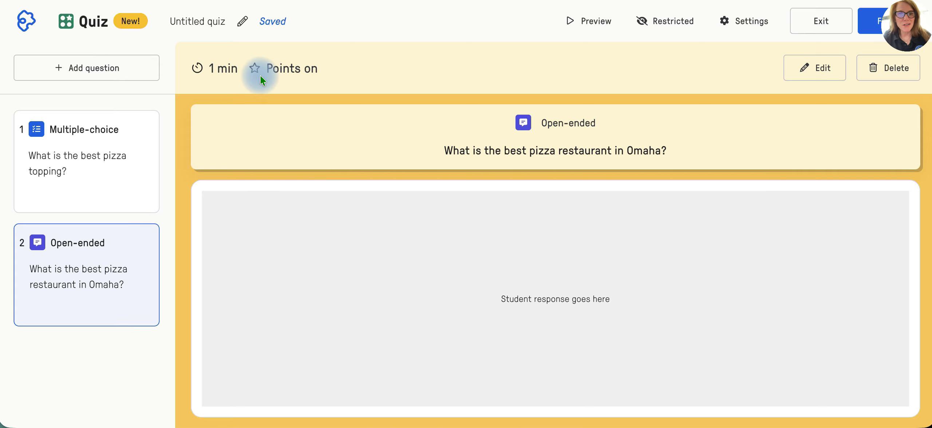
Rename the untitled quiz as "Pizza" and save the title
left_click(241, 22)
left_click_drag(239, 22, 168, 21)
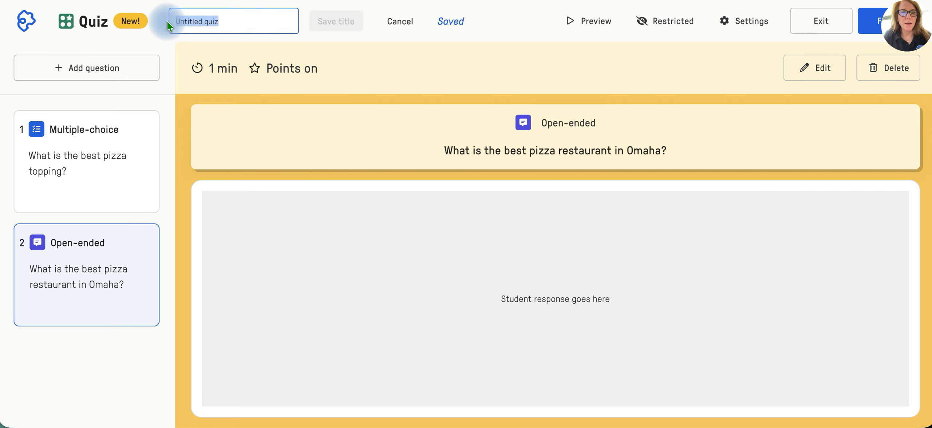
type("Pizza")
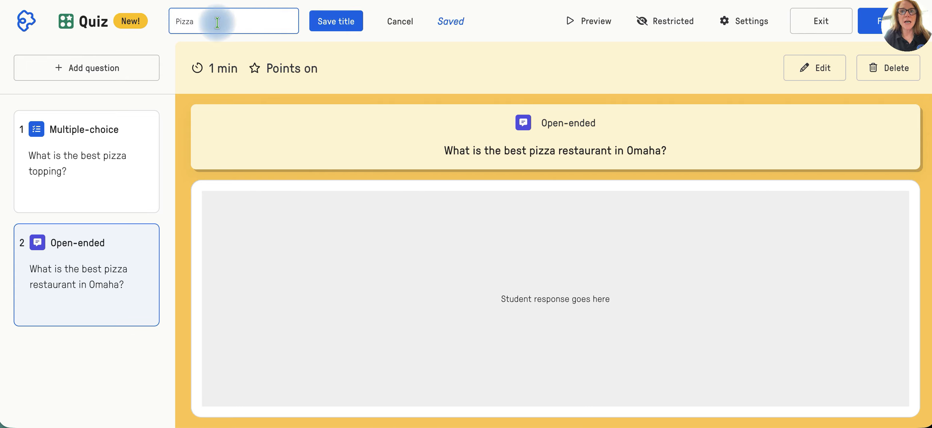
left_click(322, 32)
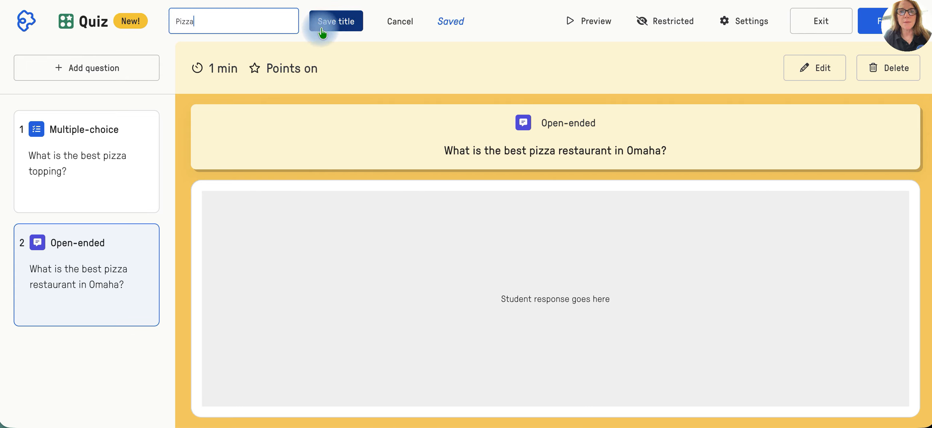